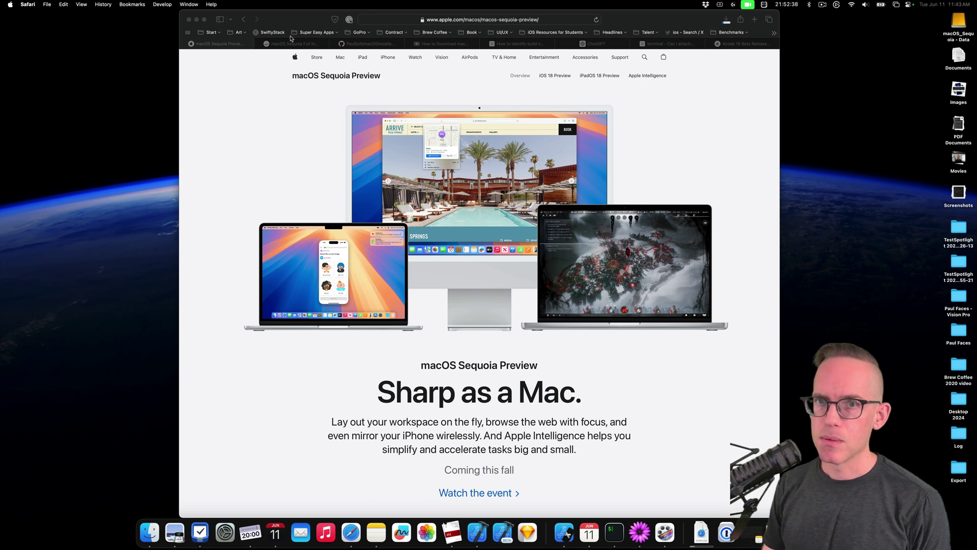
# Check this Mac's model and macOS version in About This Mac, then dismiss the menu
pyautogui.click(9, 5)
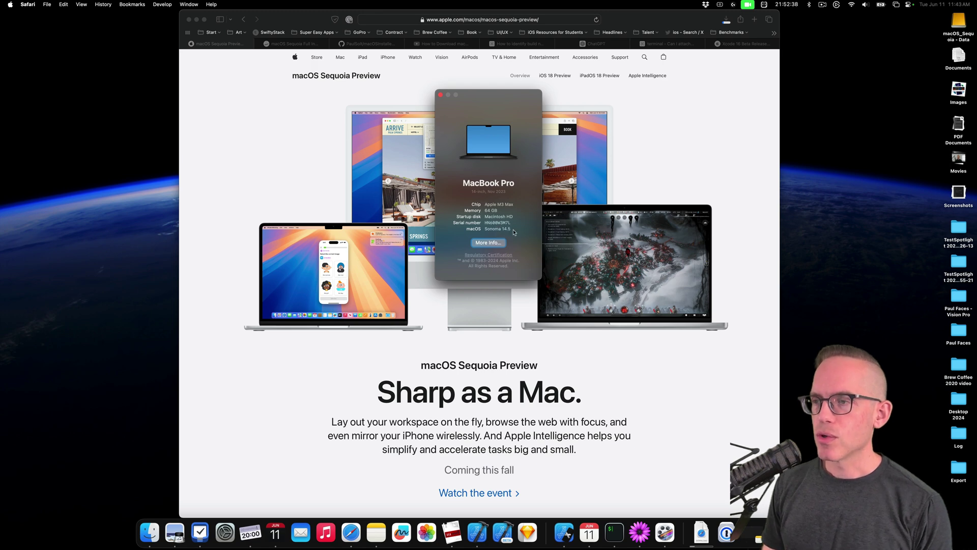
pyautogui.click(440, 96)
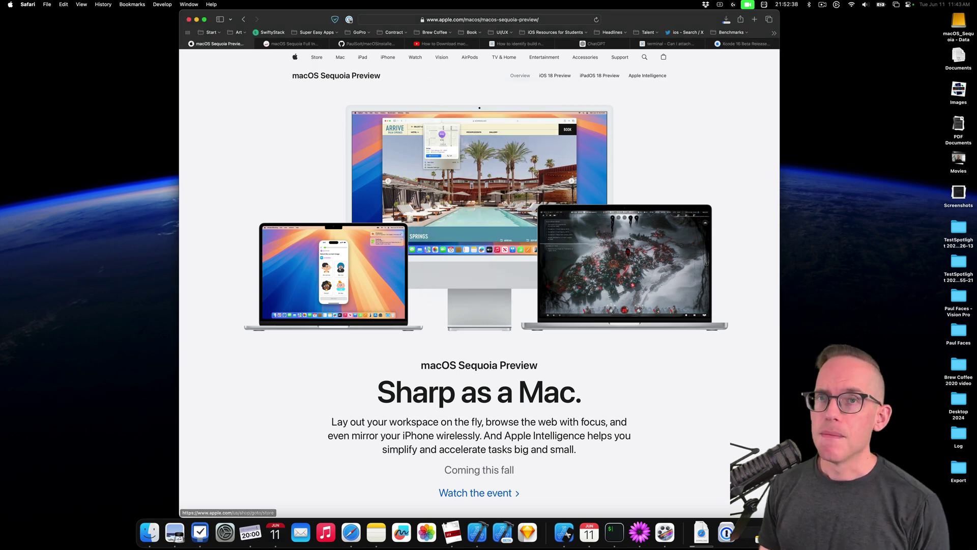
pyautogui.click(9, 6)
pyautogui.click(9, 7)
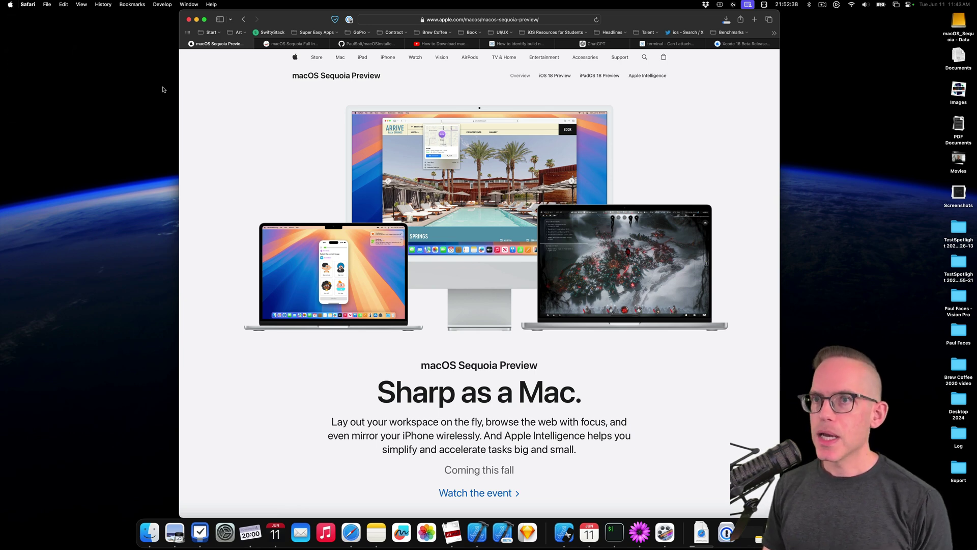
# Switch to the Mr. Macintosh tab and scroll to the Sequoia BETA InstallAssistant.pkg table
pyautogui.moveTo(286, 44)
pyautogui.click(283, 45)
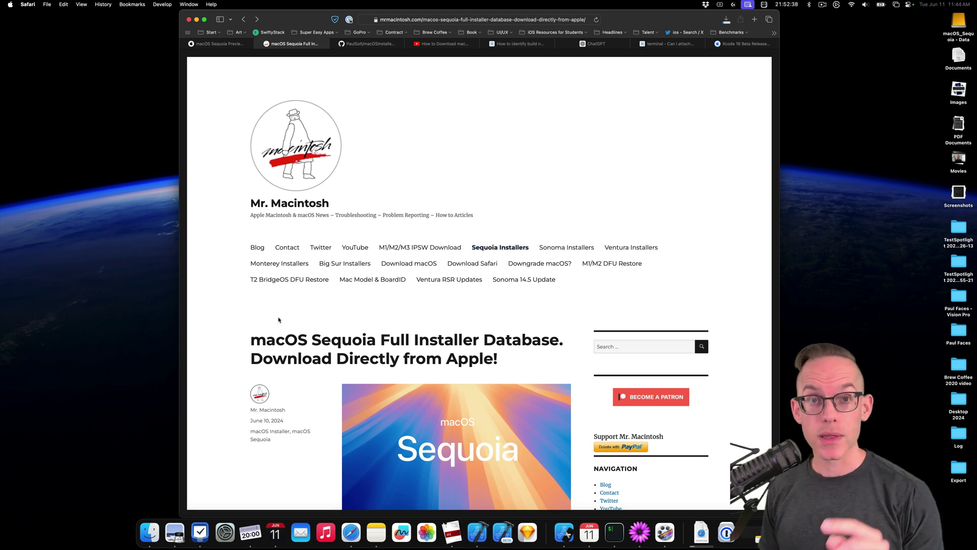
pyautogui.scroll(-5, 280, 326)
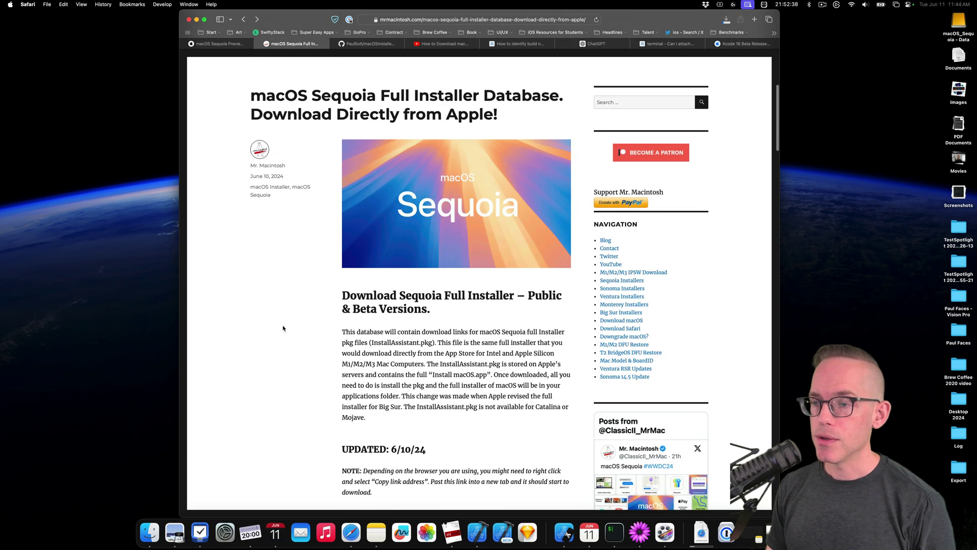
pyautogui.scroll(-5, 280, 325)
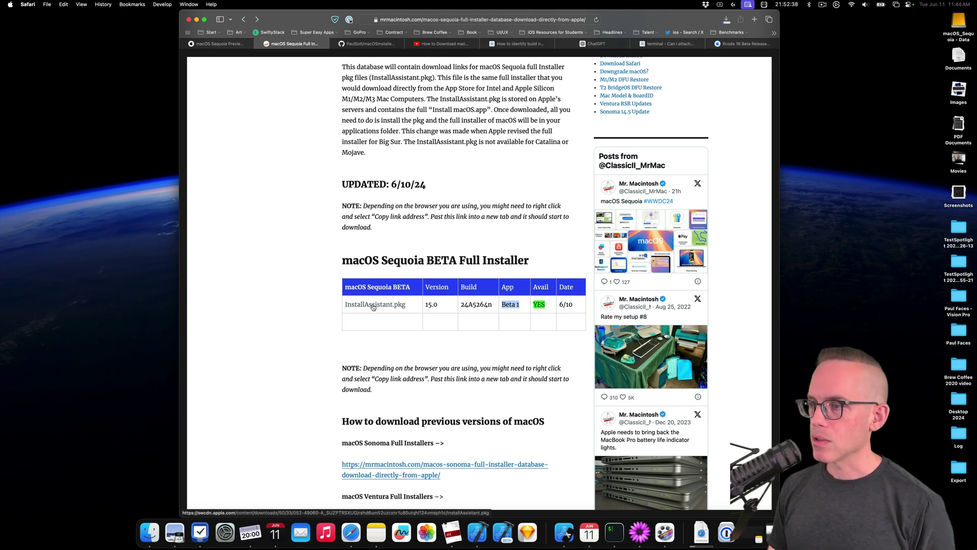
# Show Safari's downloads: InstallAssistant.pkg at 3.22 of 14.79 GB, about 1h13m left
pyautogui.click(726, 19)
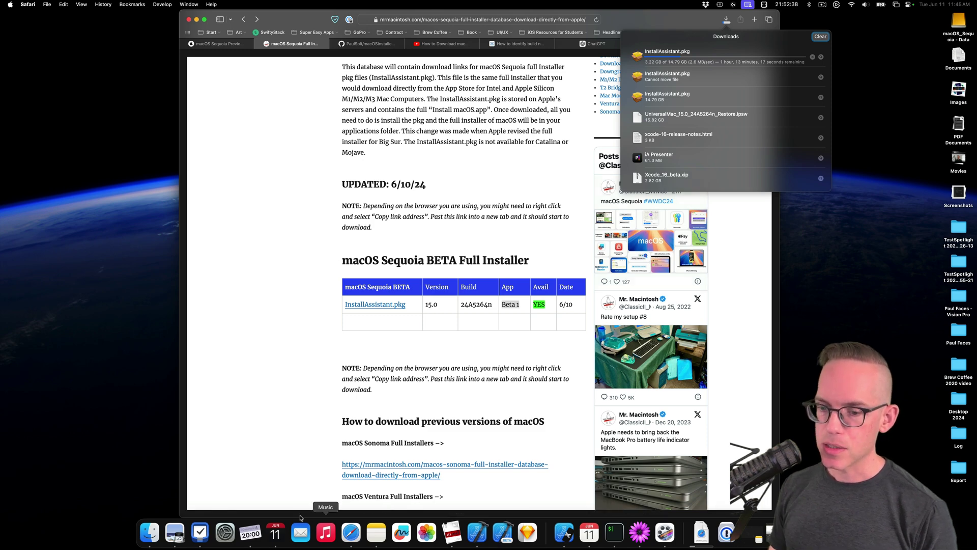
# Open a Finder window on Applications and switch it to icon view
pyautogui.click(147, 532)
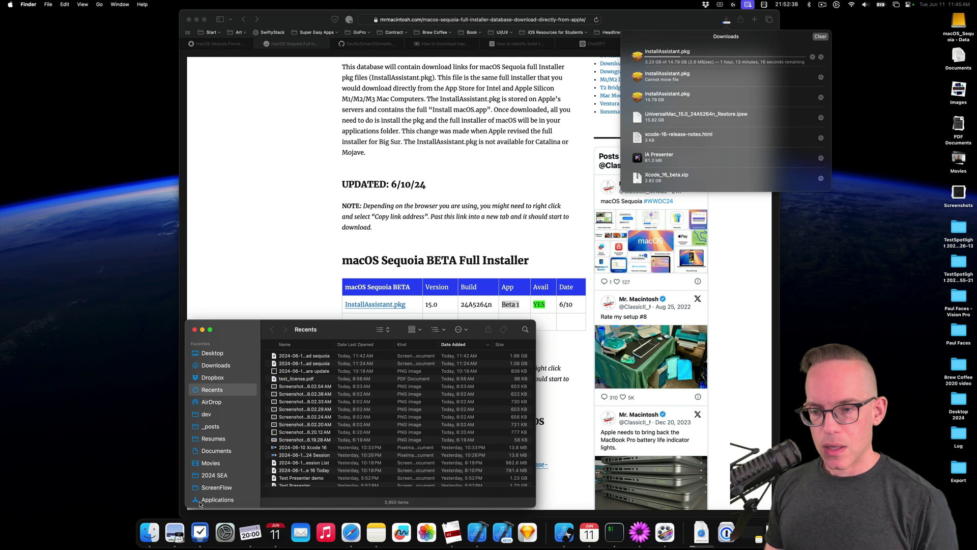
pyautogui.click(218, 499)
pyautogui.click(414, 329)
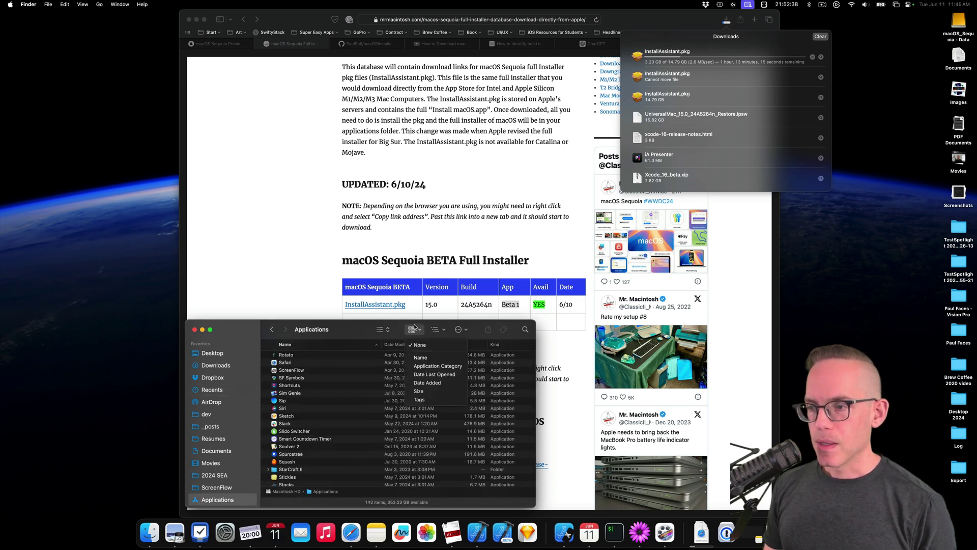
pyautogui.click(382, 330)
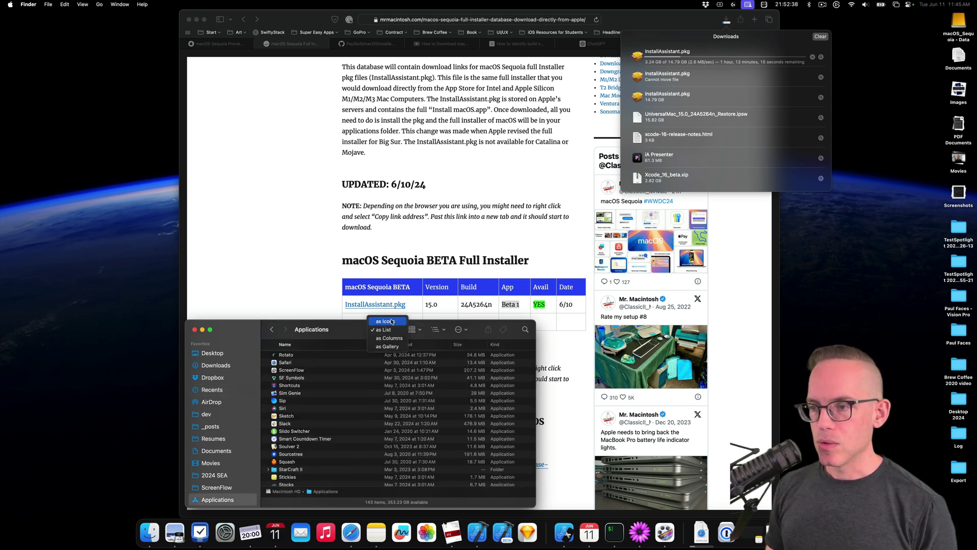
pyautogui.click(392, 321)
pyautogui.moveTo(340, 329); pyautogui.dragTo(384, 123)
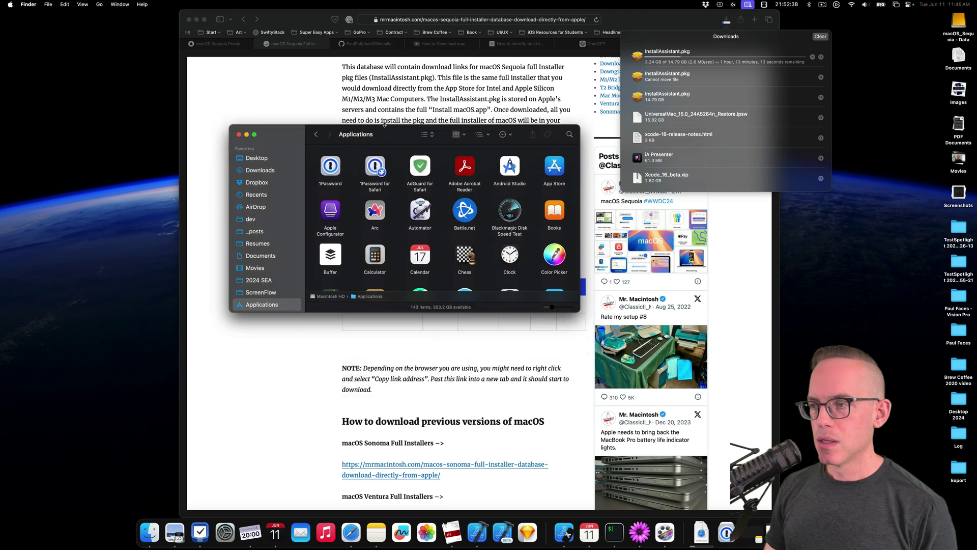
# Jump to the I apps and select Install macOS 15 beta
pyautogui.press('i')
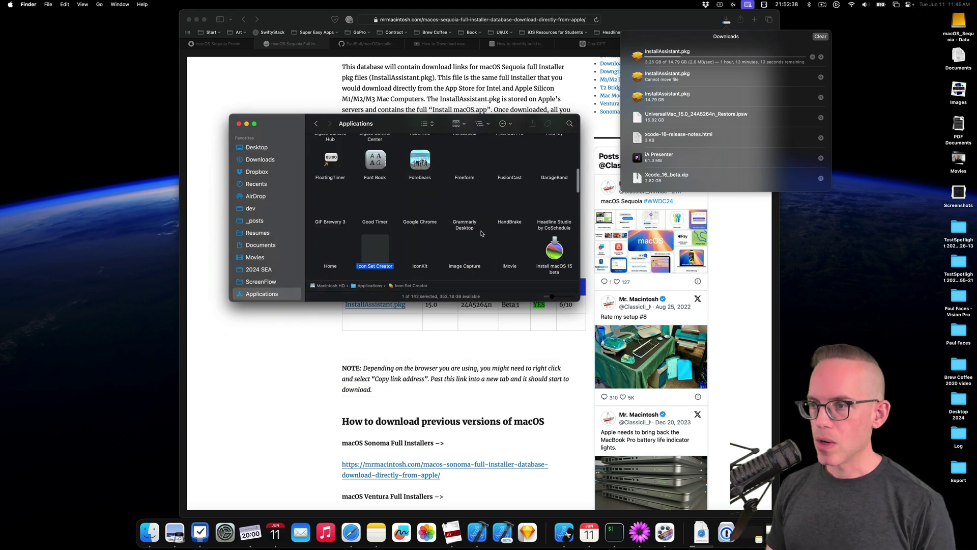
pyautogui.scroll(-2, 559, 257)
pyautogui.click(554, 236)
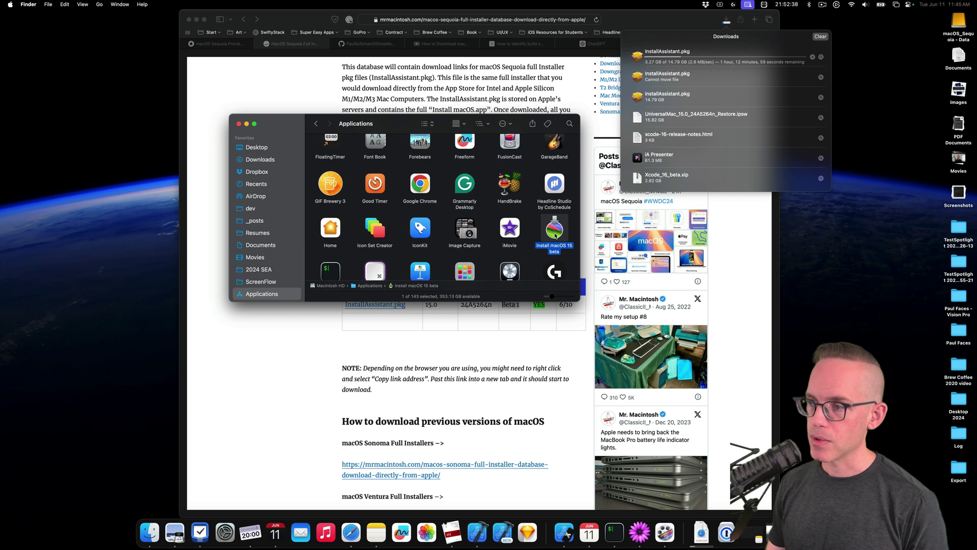
# Launch Install macOS 15 beta, agree to the license, and try the macOS_Sequoia volume
pyautogui.doubleClick(555, 235)
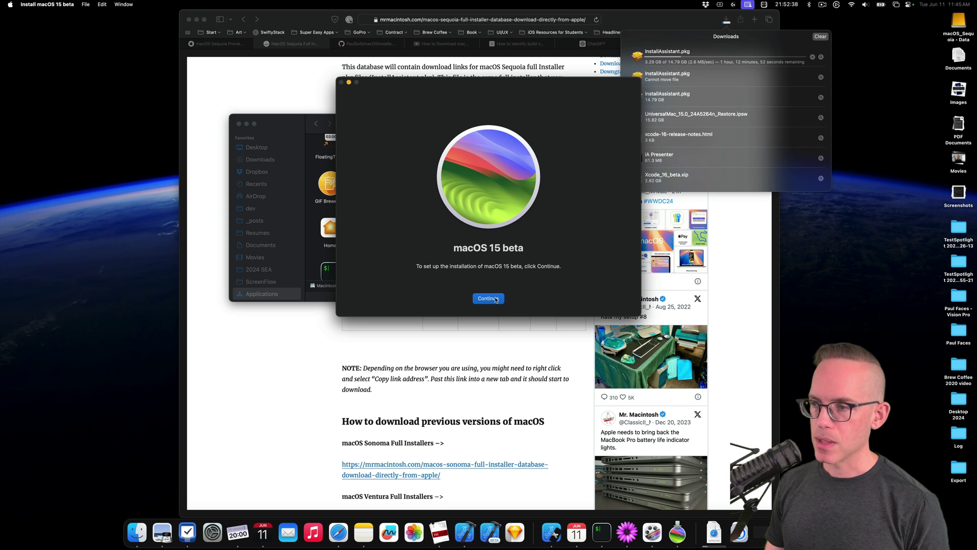
pyautogui.click(496, 299)
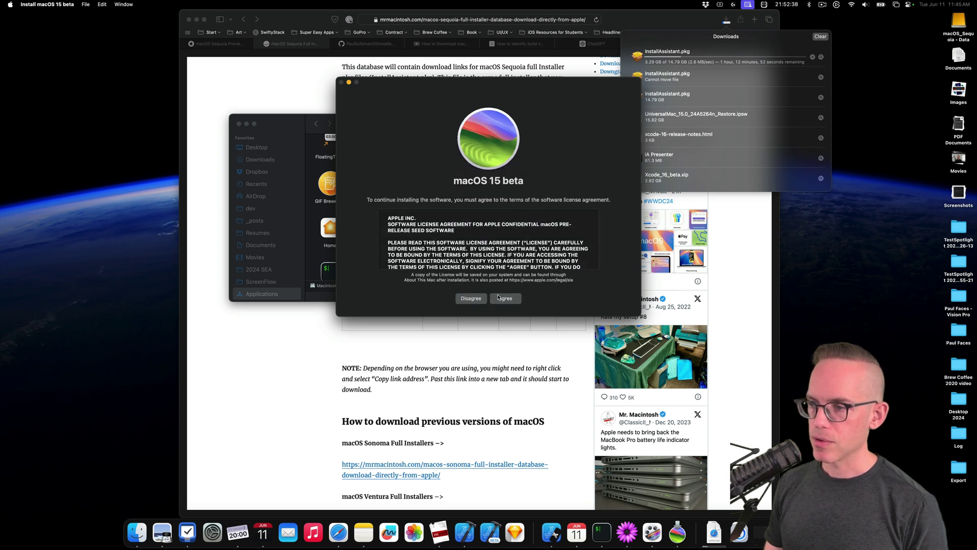
pyautogui.click(499, 299)
pyautogui.click(510, 227)
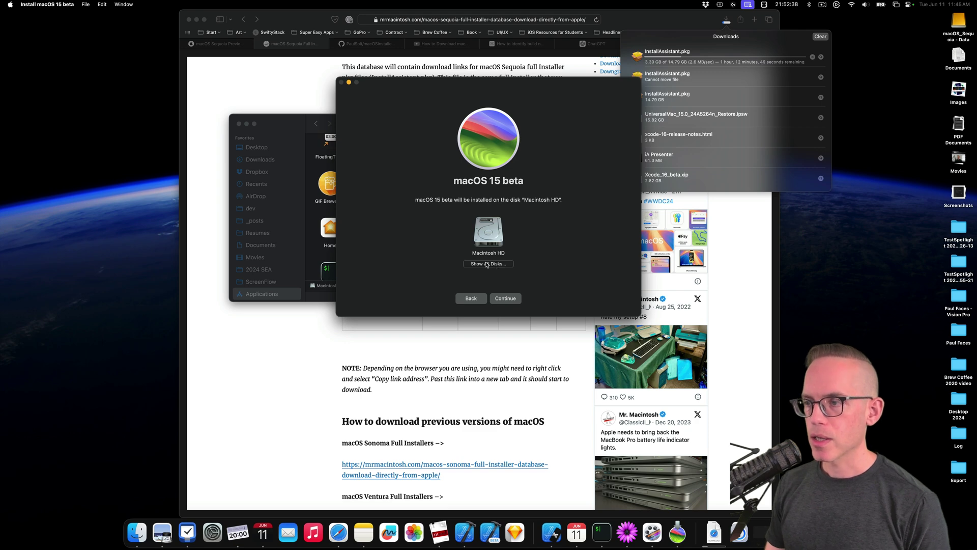
pyautogui.click(490, 264)
pyautogui.click(525, 269)
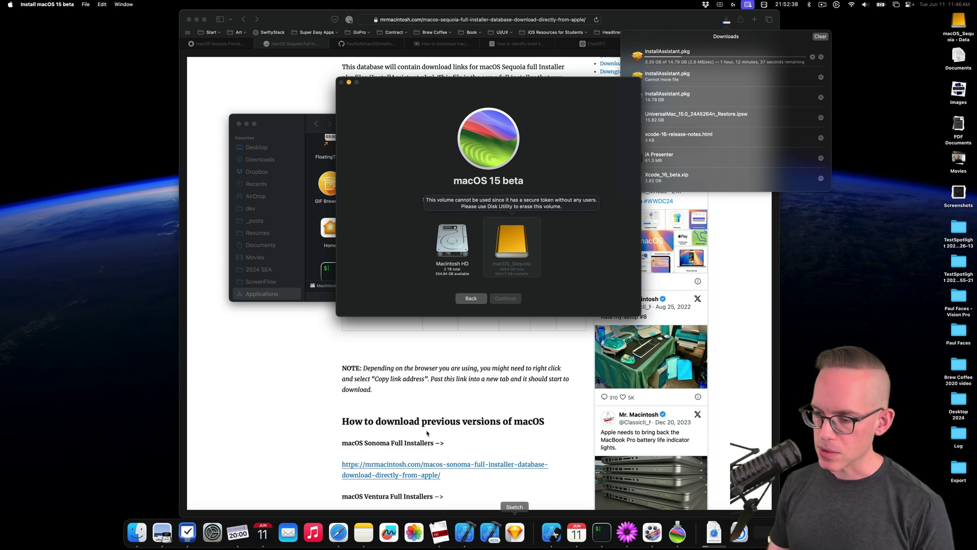
# Return the installer from disk selection to the license screen and dismiss the stray menu
pyautogui.click(469, 299)
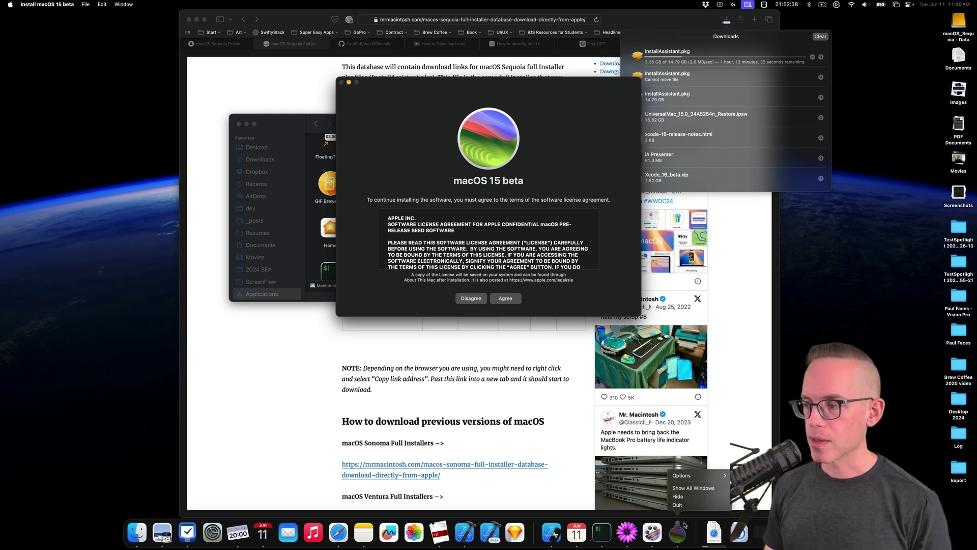
pyautogui.click(493, 303)
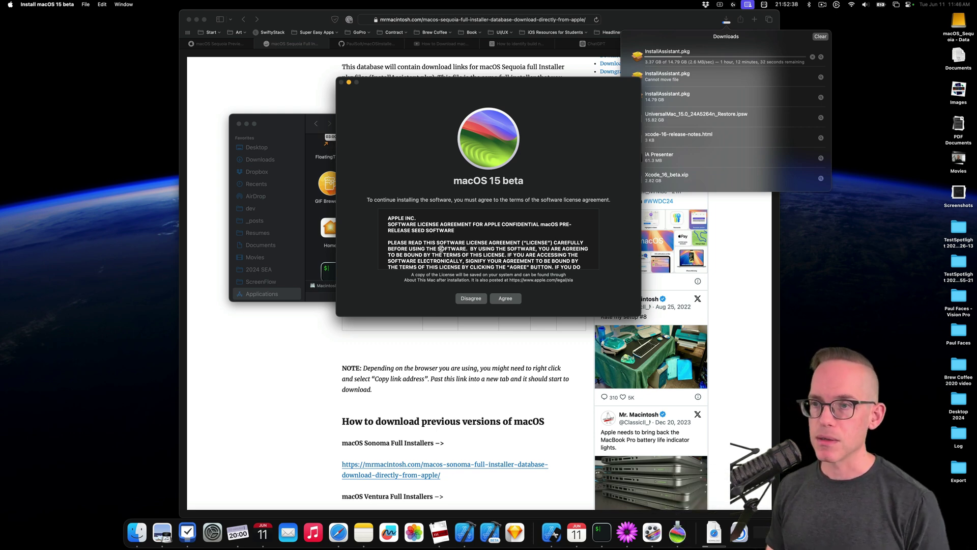